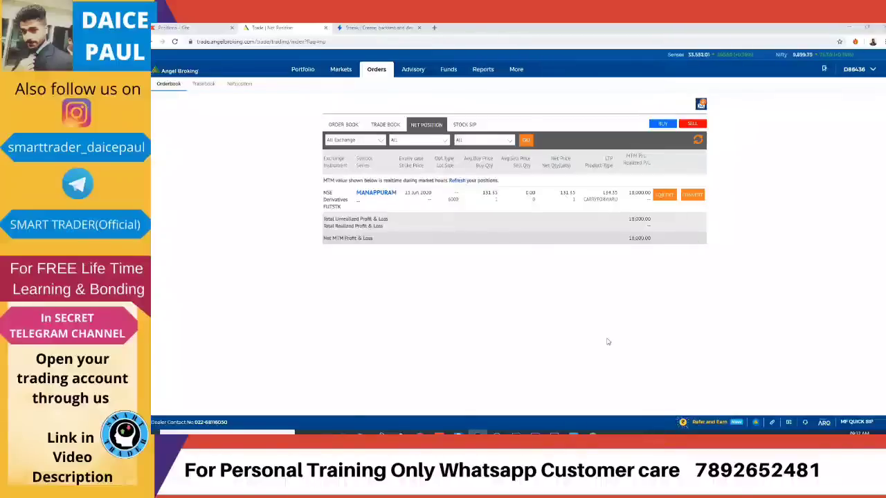
# Refresh the Angel Broking net positions and check the open NATIONALUM JUN FUT position in Kite.
pyautogui.click(698, 141)
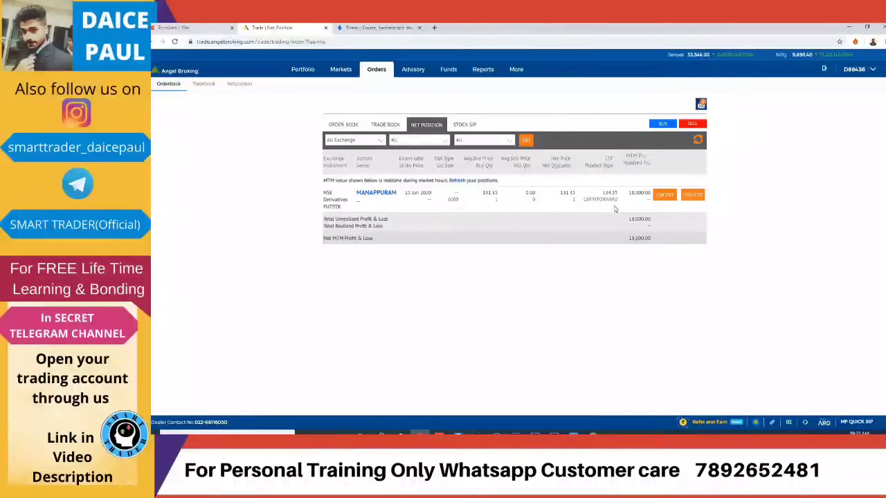
pyautogui.click(176, 27)
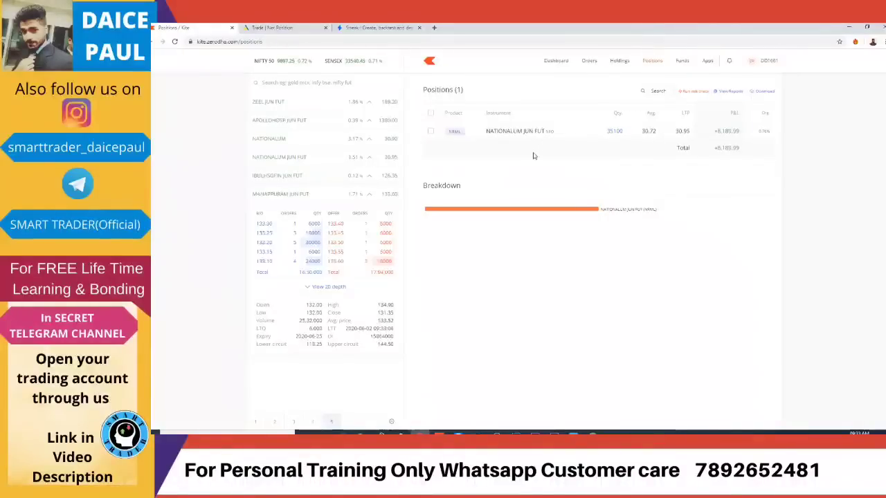
pyautogui.moveTo(543, 141)
# Switch to Streak, review the conditions of the open 5-minute volume scan, and return to the scanner discovery page.
pyautogui.click(365, 29)
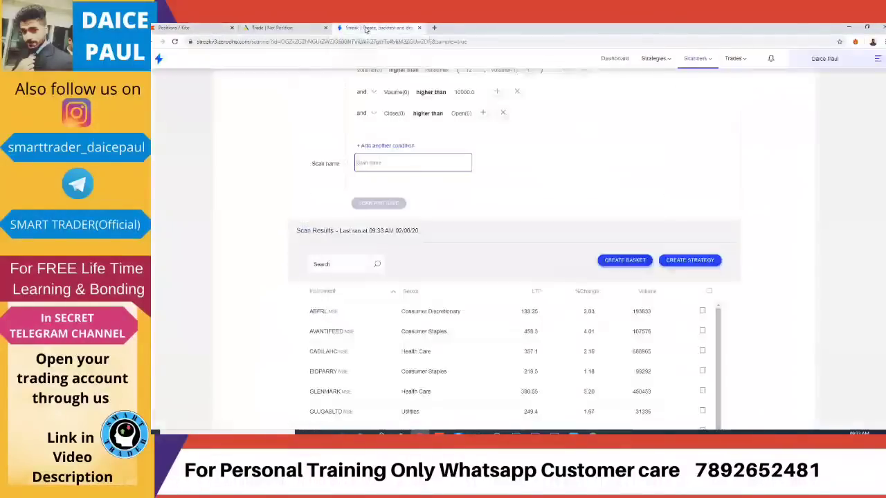
pyautogui.scroll(2, 497, 200)
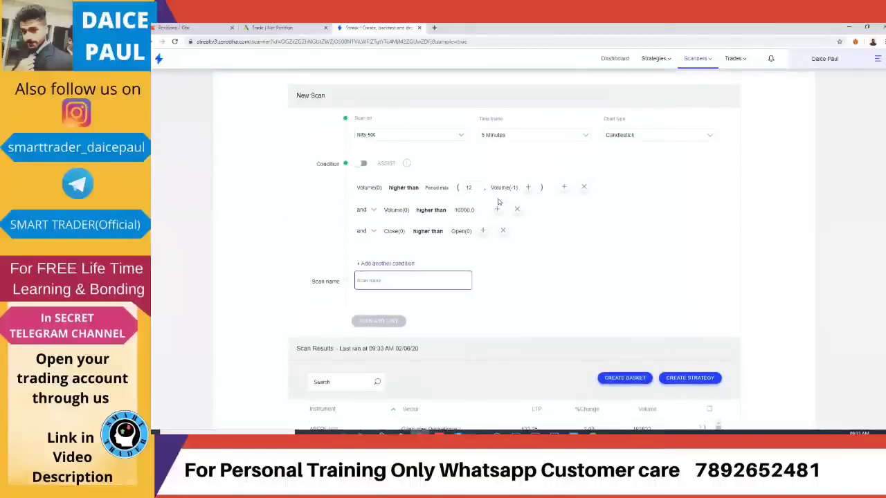
pyautogui.click(159, 58)
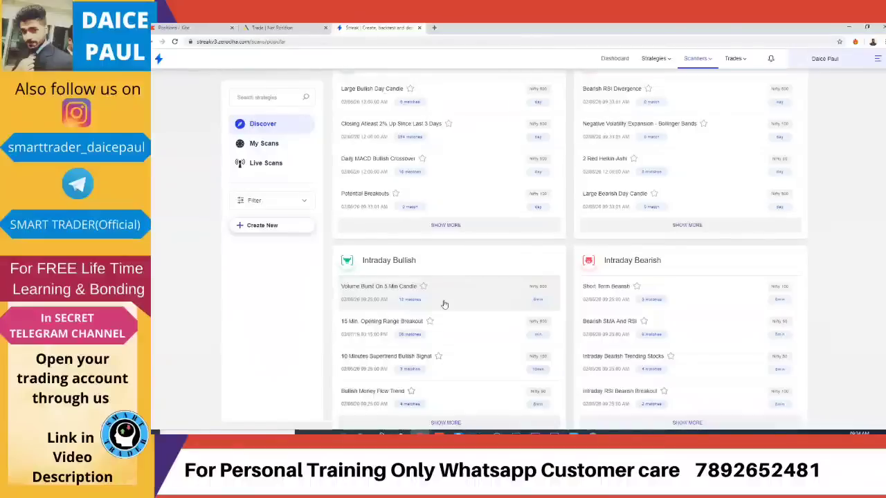
# On the SMART TRADER YouTube videos page, mark the Volume Burst video with an arrow and handwritten notes 12, 12 and 3, and erase them.
pyautogui.click(211, 26)
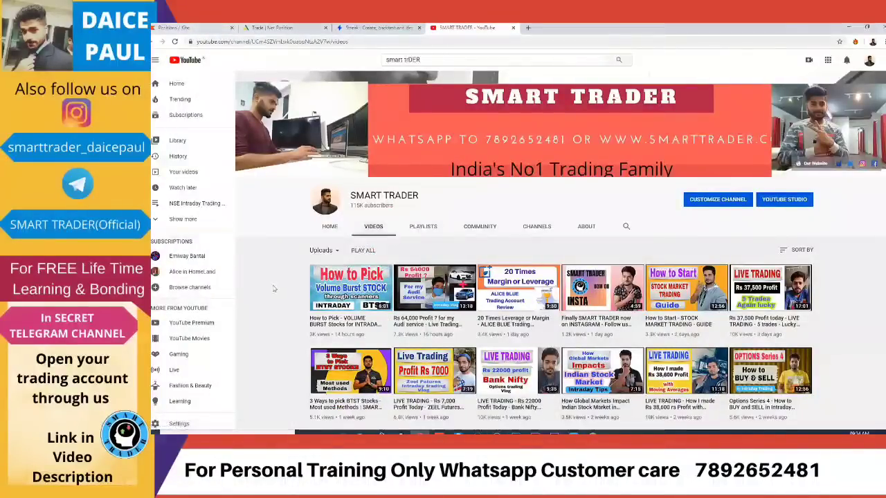
pyautogui.moveTo(302, 298)
pyautogui.mouseDown()
pyautogui.moveTo(313, 306)
pyautogui.moveTo(278, 311)
pyautogui.mouseUp()
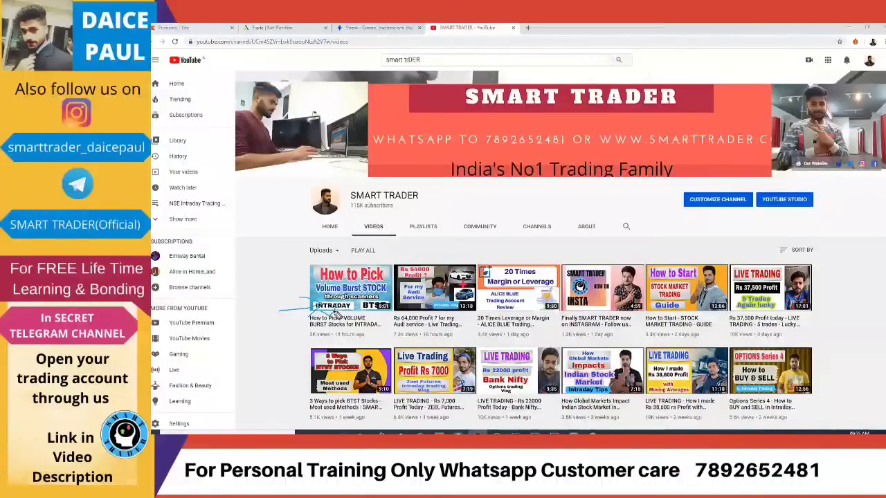
pyautogui.moveTo(243, 267)
pyautogui.mouseDown()
pyautogui.moveTo(245, 278)
pyautogui.moveTo(266, 275)
pyautogui.mouseUp()
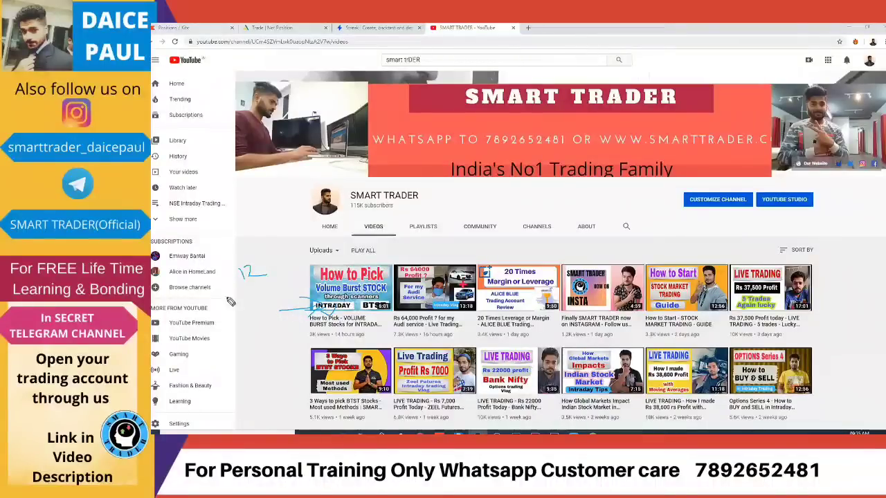
pyautogui.moveTo(252, 293)
pyautogui.mouseDown()
pyautogui.moveTo(253, 310)
pyautogui.moveTo(279, 309)
pyautogui.mouseUp()
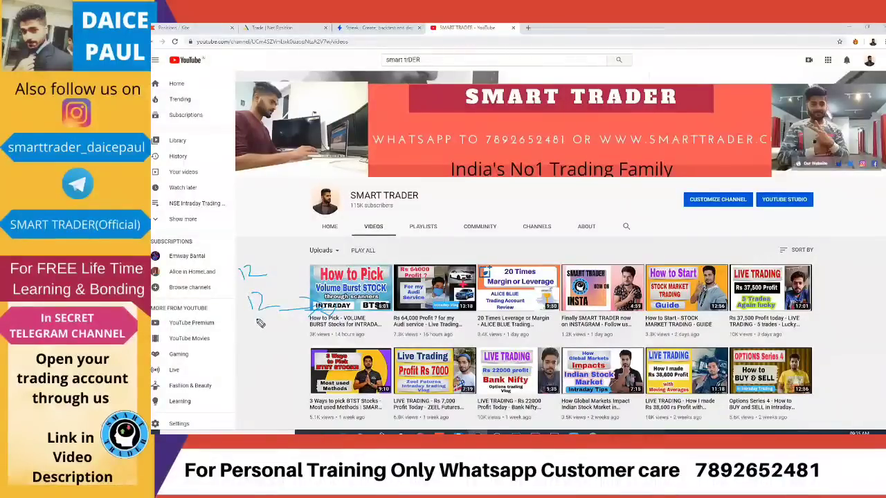
pyautogui.moveTo(243, 338)
pyautogui.mouseDown()
pyautogui.moveTo(255, 333)
pyautogui.moveTo(257, 349)
pyautogui.moveTo(242, 356)
pyautogui.mouseUp()
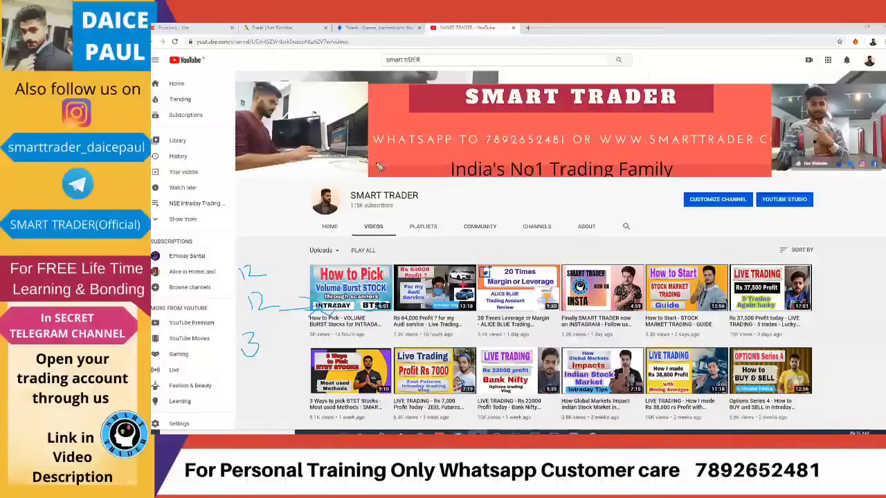
pyautogui.press('e')
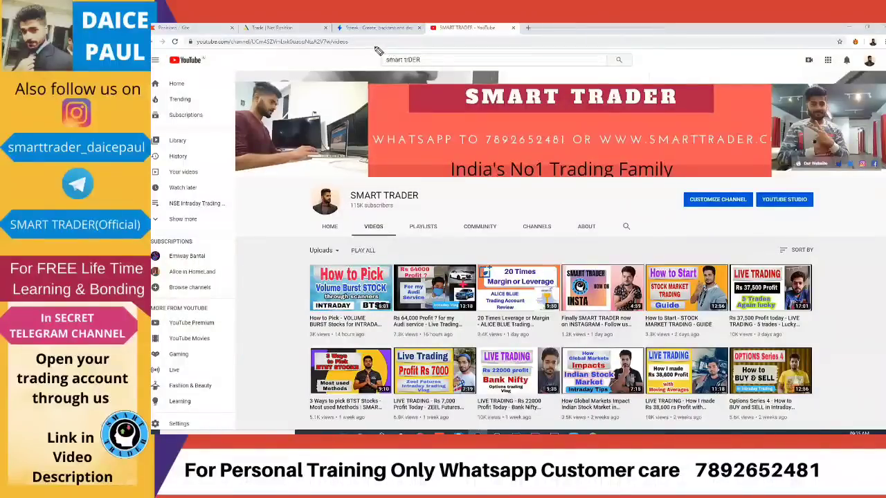
# Return to Streak and open the Volume Burst On 5 Min Candle scan from the Intraday Bullish scanners.
pyautogui.click(354, 28)
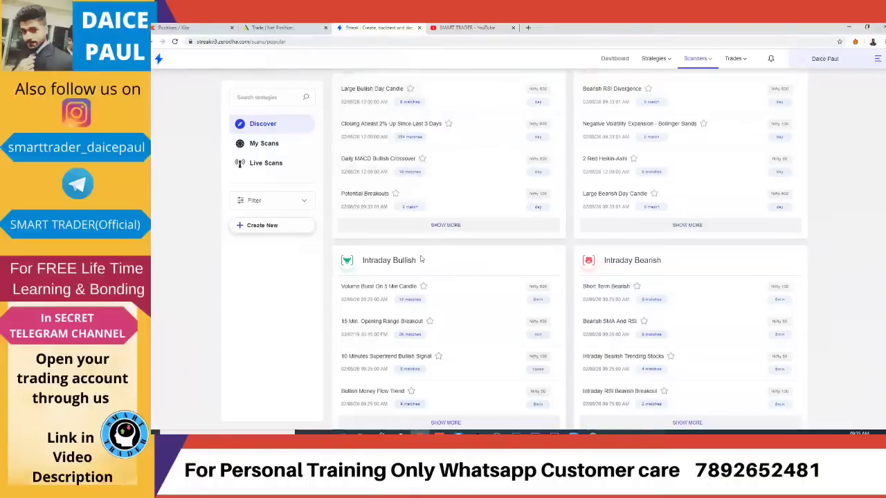
pyautogui.click(429, 298)
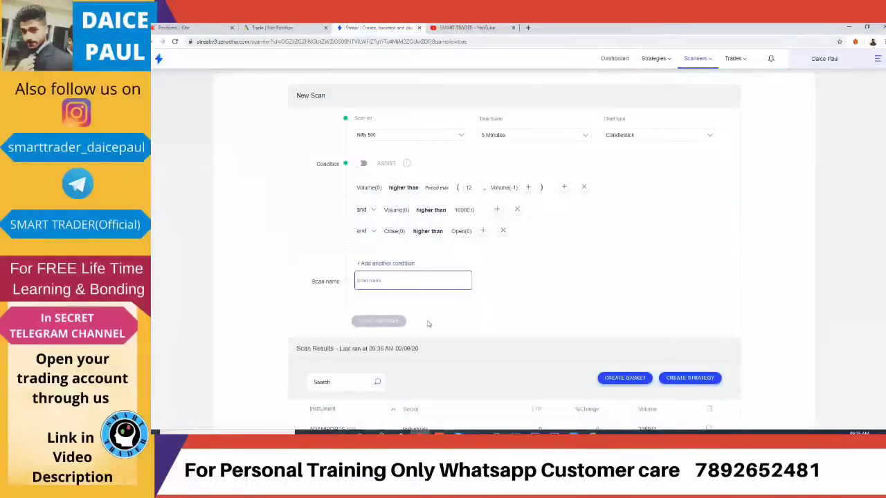
pyautogui.scroll(-2, 428, 324)
pyautogui.scroll(2, 428, 323)
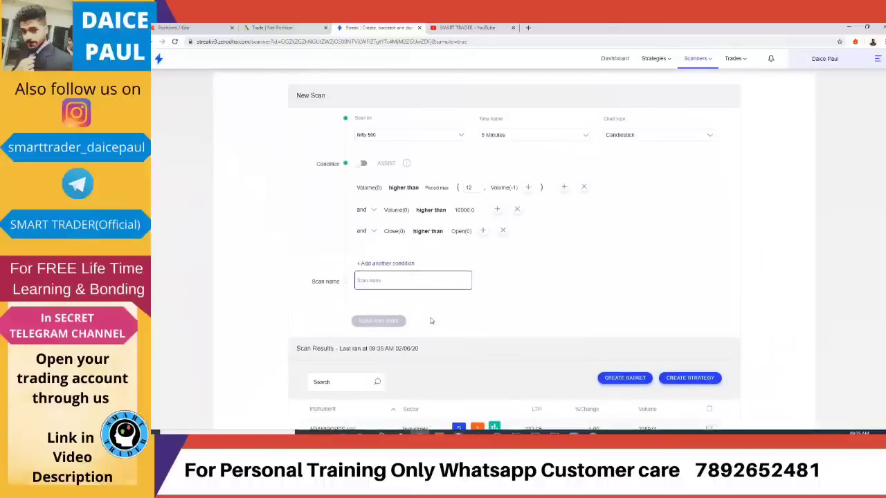
# Set the volume burst scan to run on NFO-FUT and check the available time frames.
pyautogui.click(836, 60)
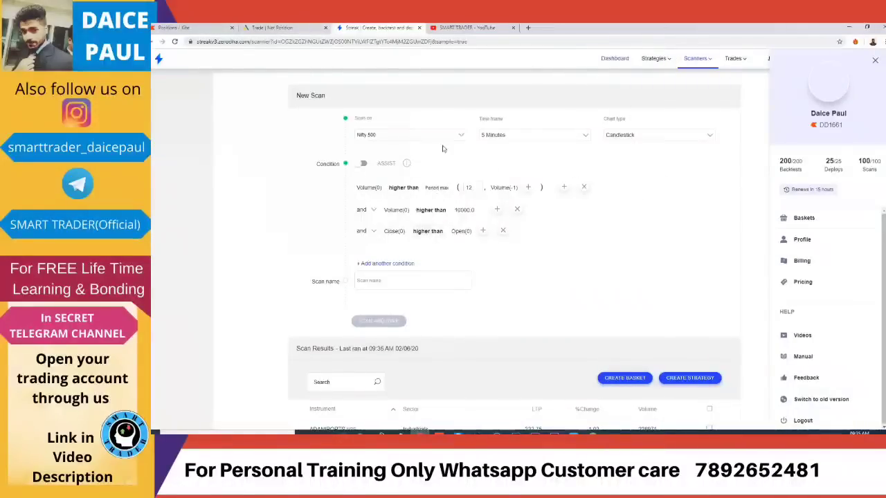
pyautogui.click(464, 137)
pyautogui.click(379, 217)
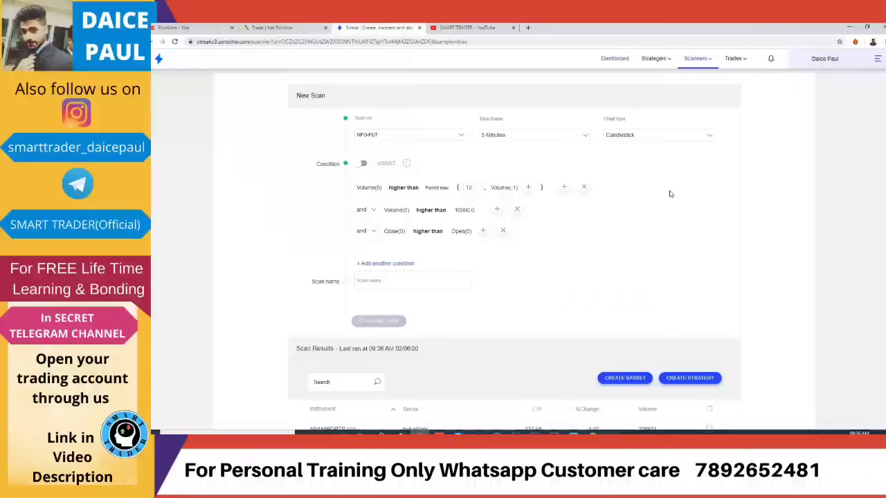
pyautogui.moveTo(485, 191)
pyautogui.click(585, 136)
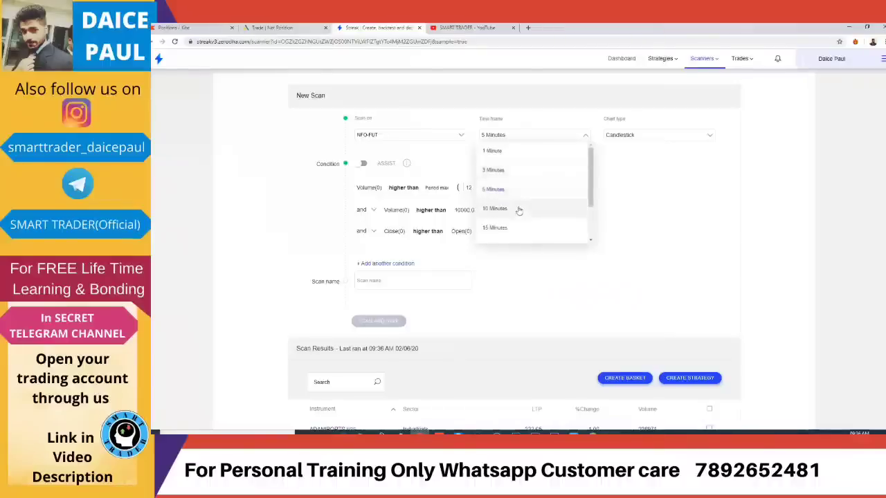
pyautogui.click(662, 188)
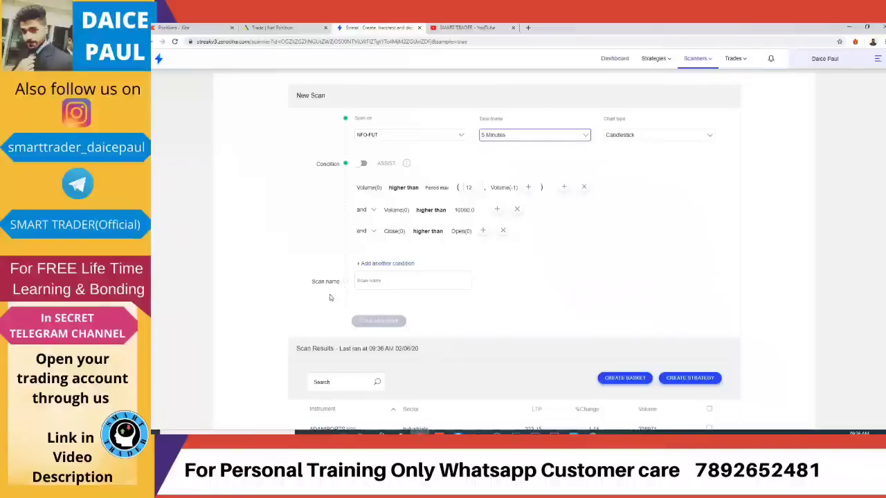
# Name the scan AAAA, scan and save it, and review its results and conditions.
pyautogui.scroll(-2, 528, 290)
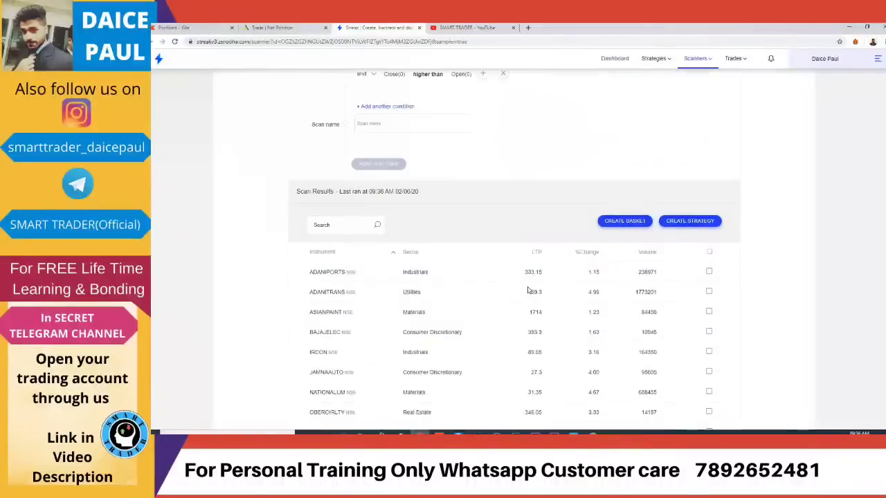
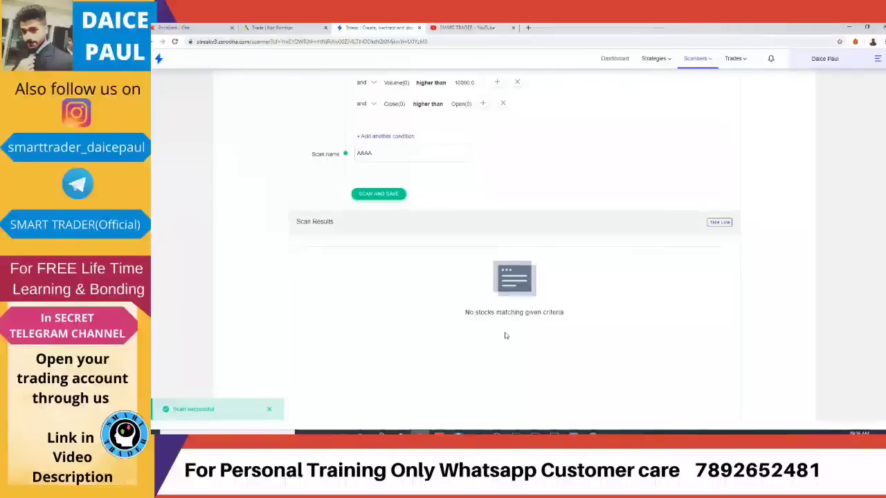
pyautogui.scroll(2, 508, 332)
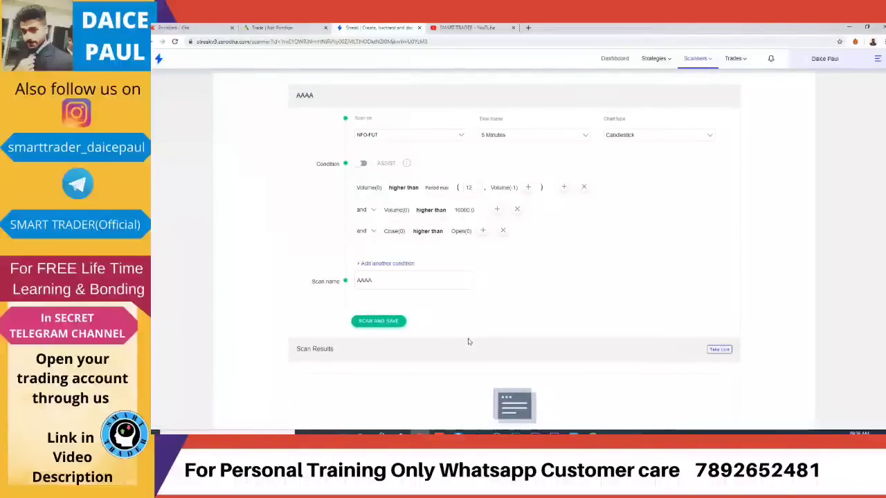
pyautogui.scroll(-2, 408, 191)
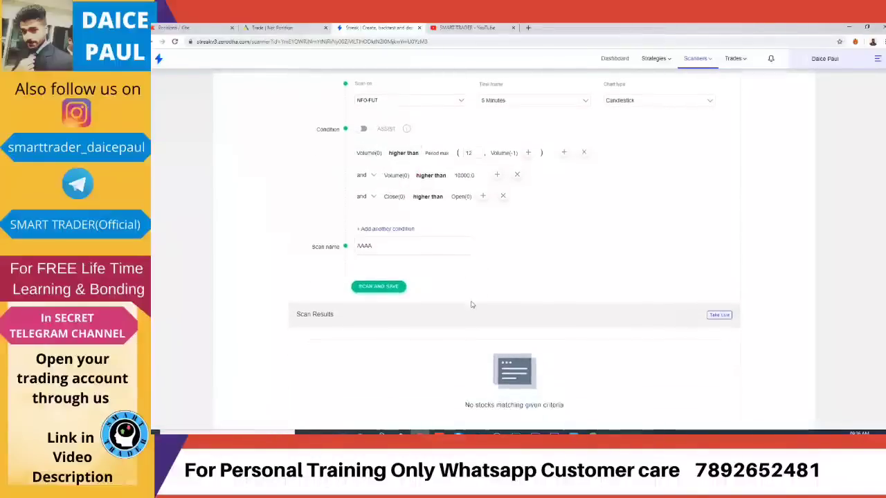
pyautogui.click(382, 202)
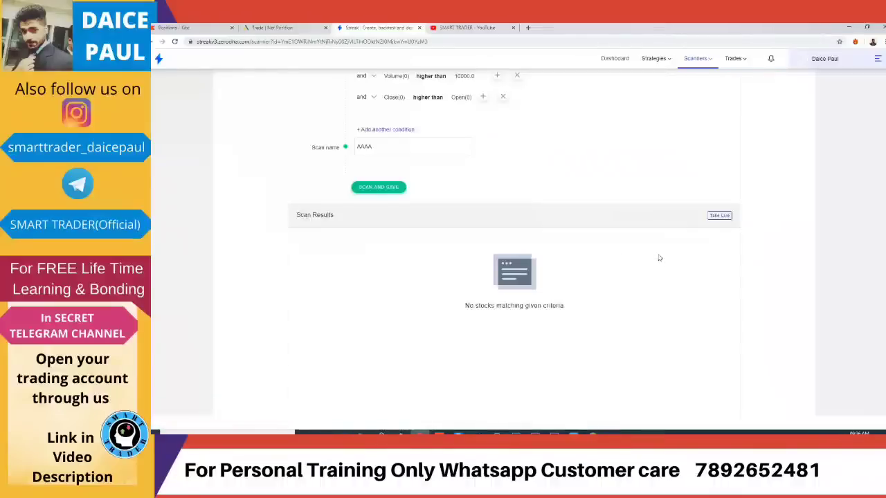
pyautogui.scroll(2, 661, 259)
pyautogui.scroll(2, 538, 108)
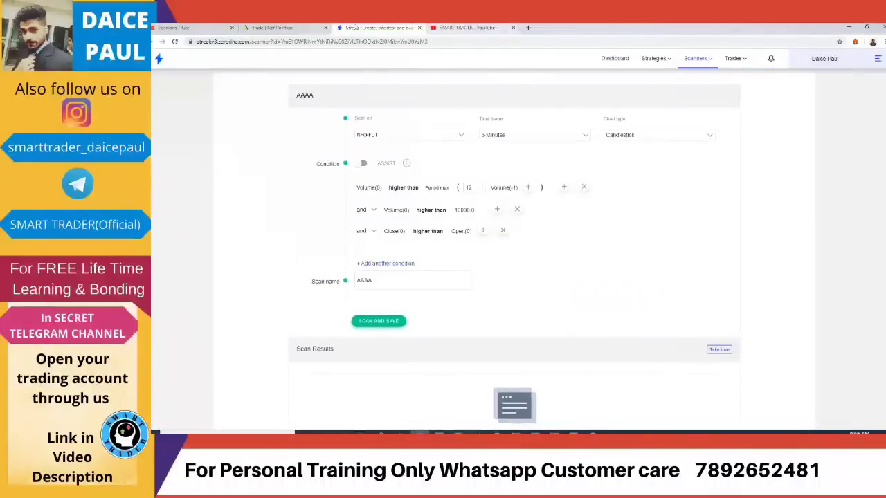
# Check the Kite positions and view the charts of NATIONALUM JUN FUT and MANAPPURAM JUN FUT.
pyautogui.click(206, 27)
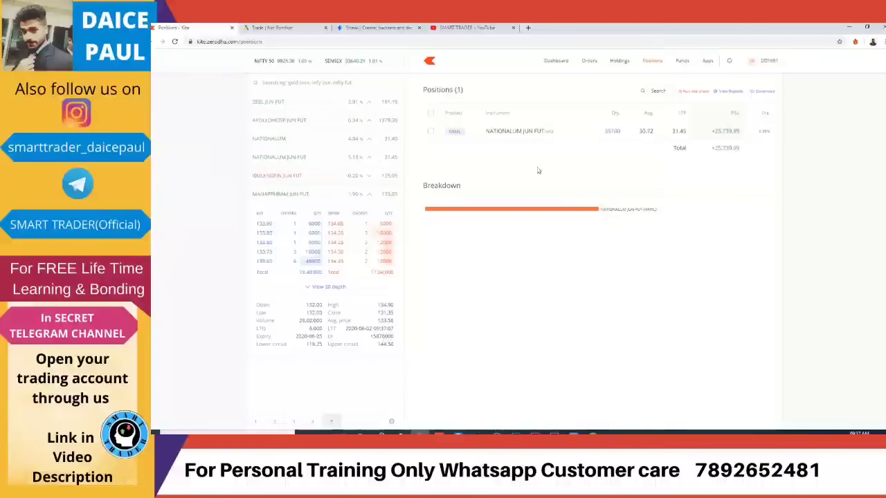
pyautogui.moveTo(392, 183)
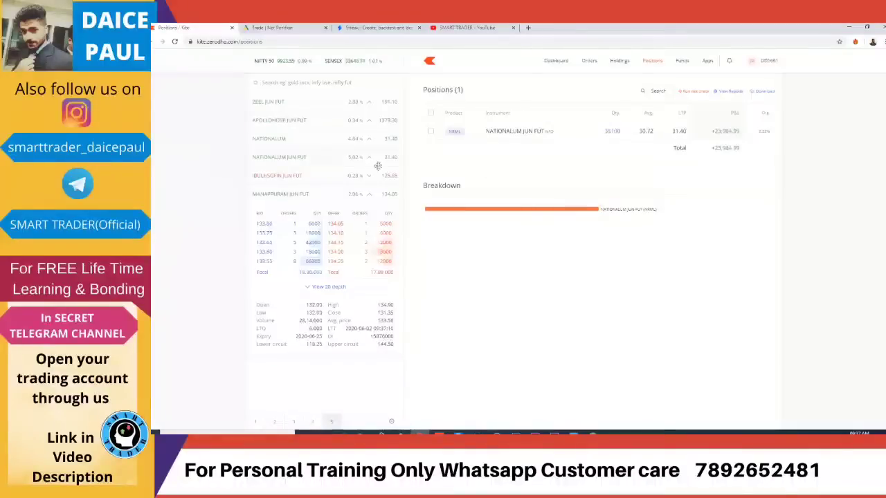
pyautogui.click(354, 157)
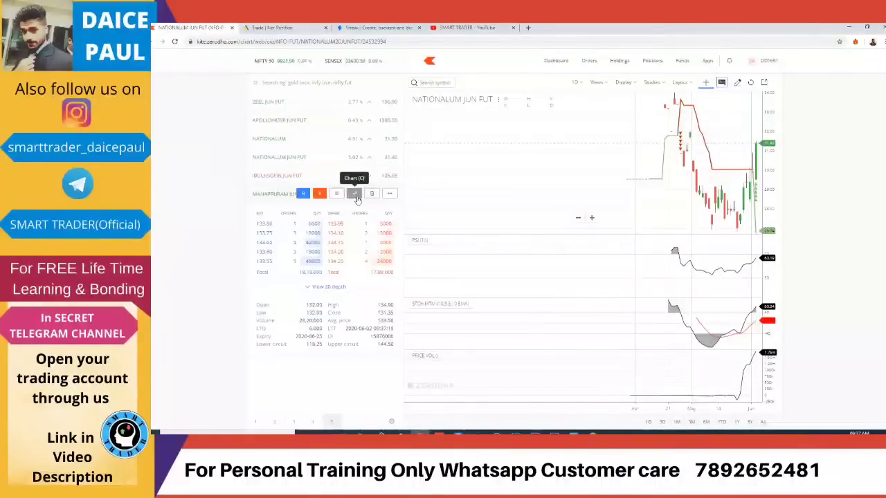
pyautogui.click(355, 195)
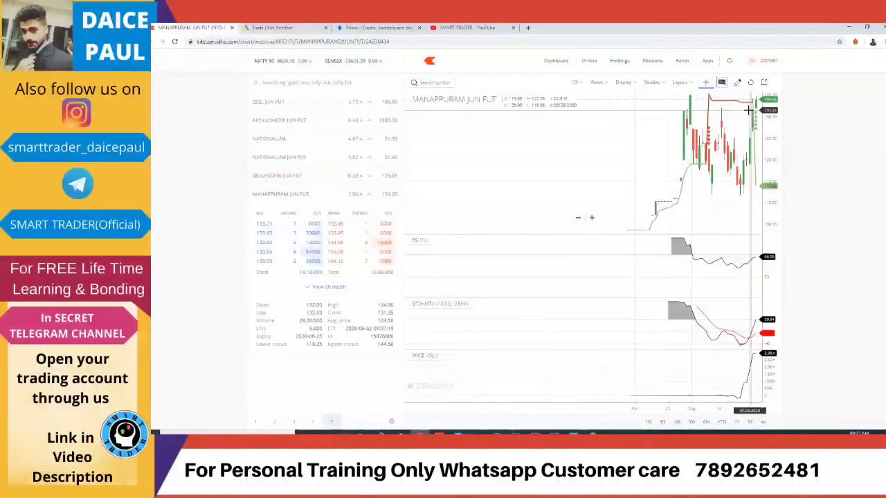
# Switch to Angel Broking's reports and choose the Trade History report for the NSEFO exchange.
pyautogui.hotkey('ctrl', 'Tab')
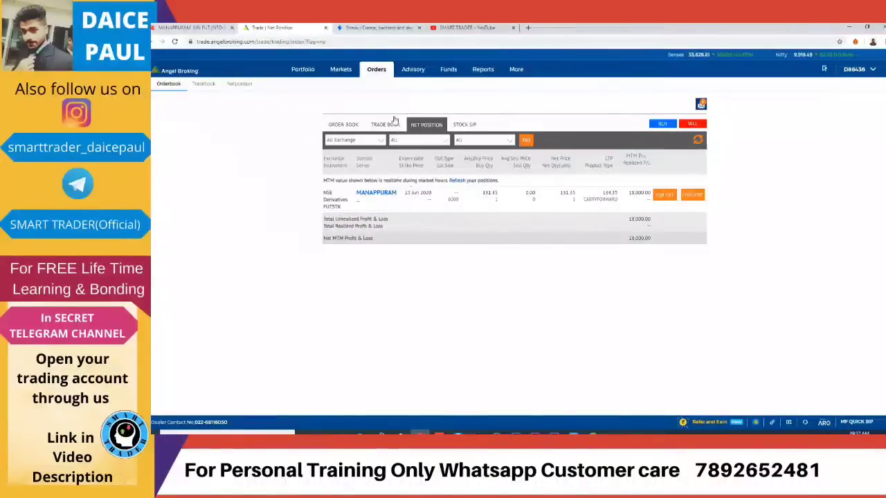
pyautogui.click(482, 69)
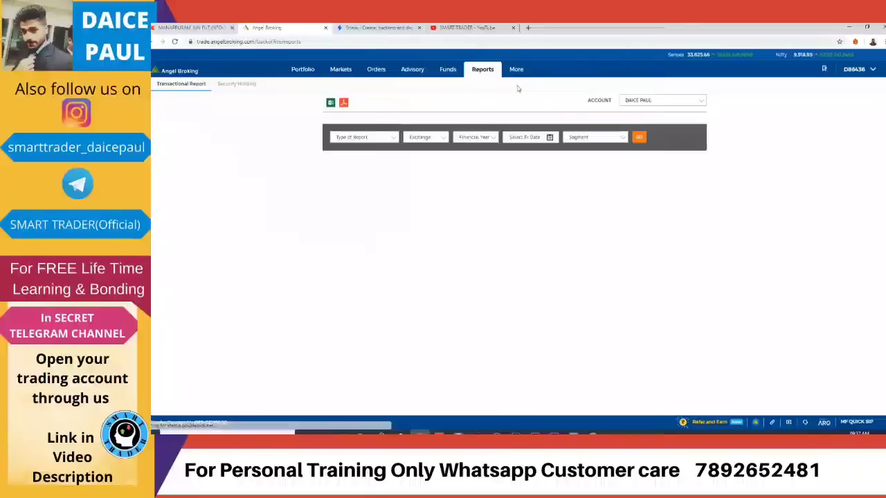
pyautogui.click(391, 141)
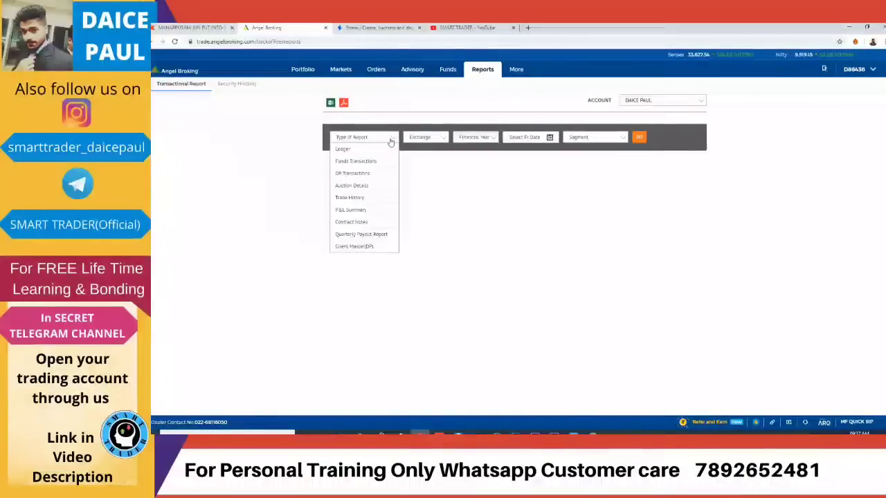
pyautogui.click(350, 198)
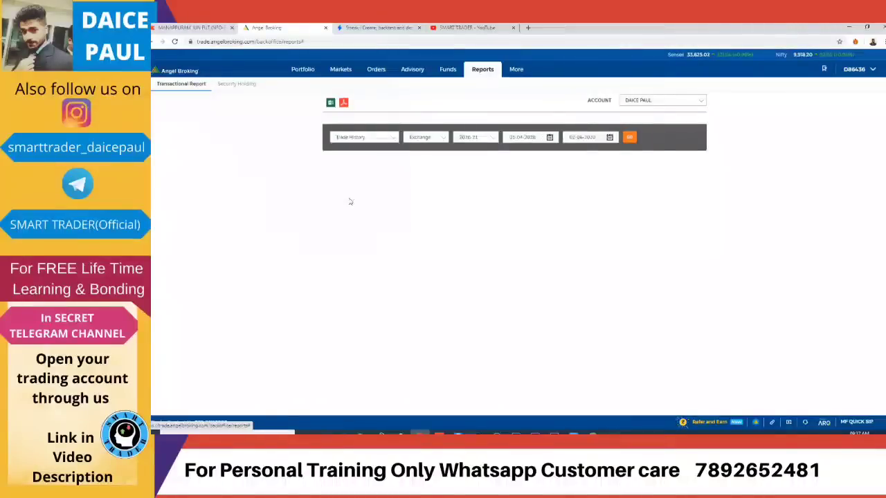
pyautogui.click(428, 142)
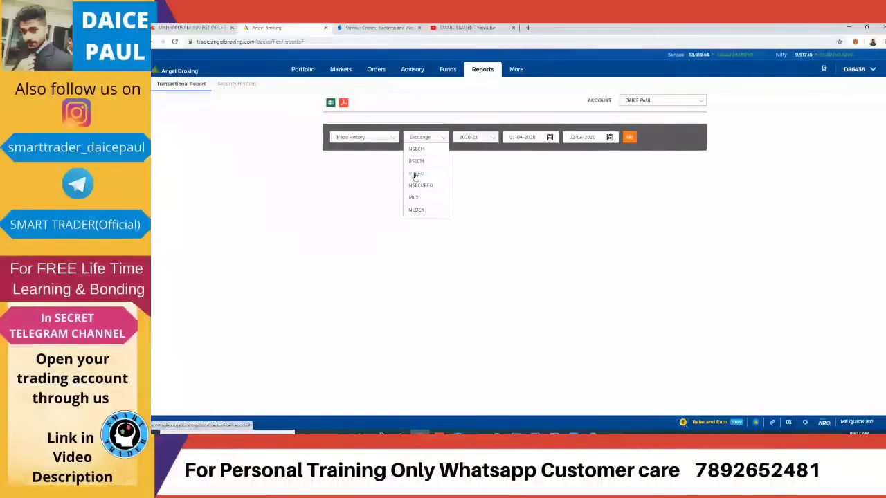
pyautogui.click(416, 173)
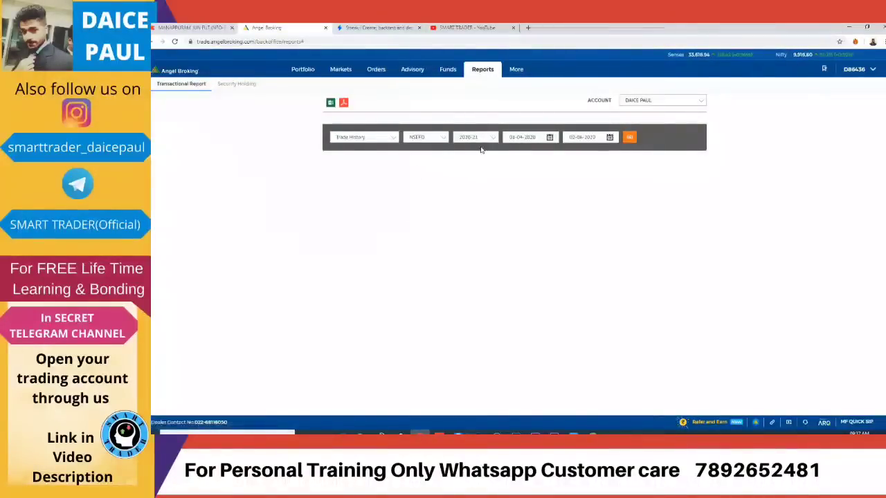
# Generate the NSEFO trade history report for 01-04-2020 to 02-06-2020 and review its listed contracts.
pyautogui.click(549, 138)
pyautogui.click(613, 173)
pyautogui.click(610, 138)
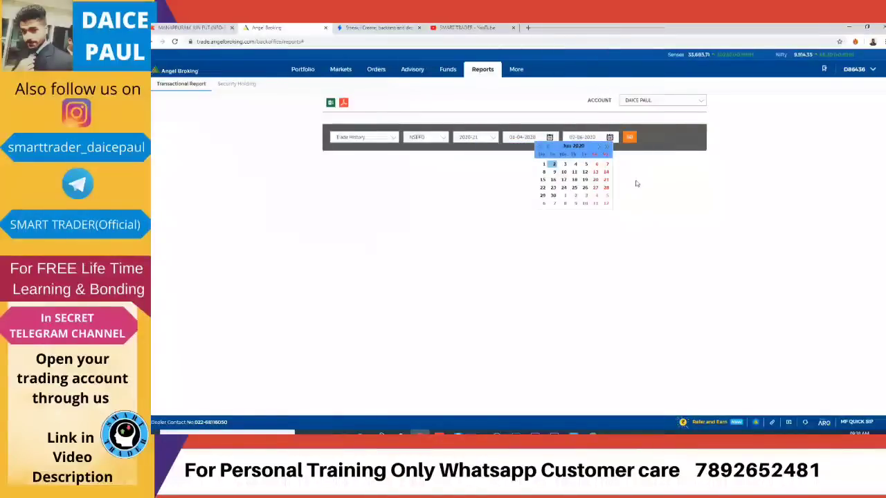
pyautogui.click(629, 137)
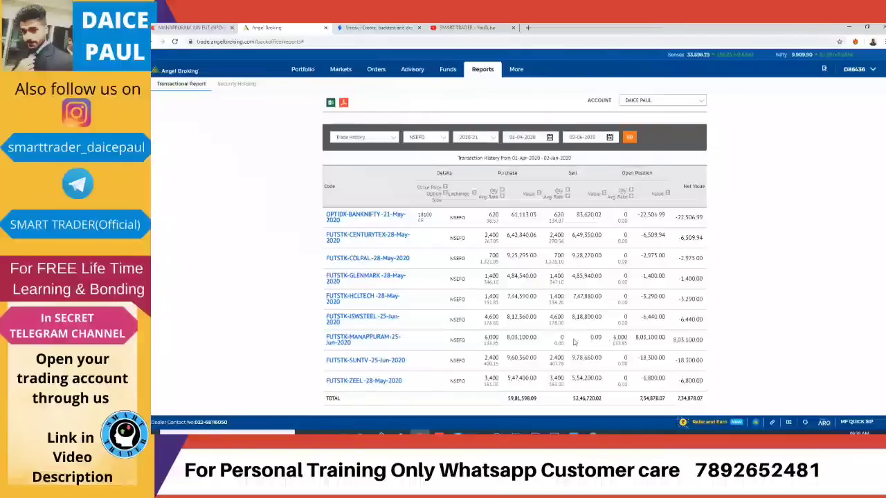
pyautogui.scroll(-1, 366, 346)
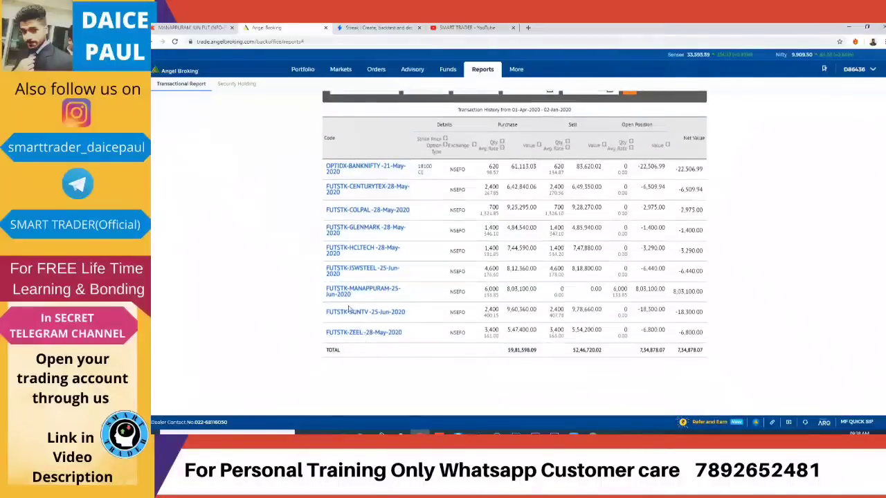
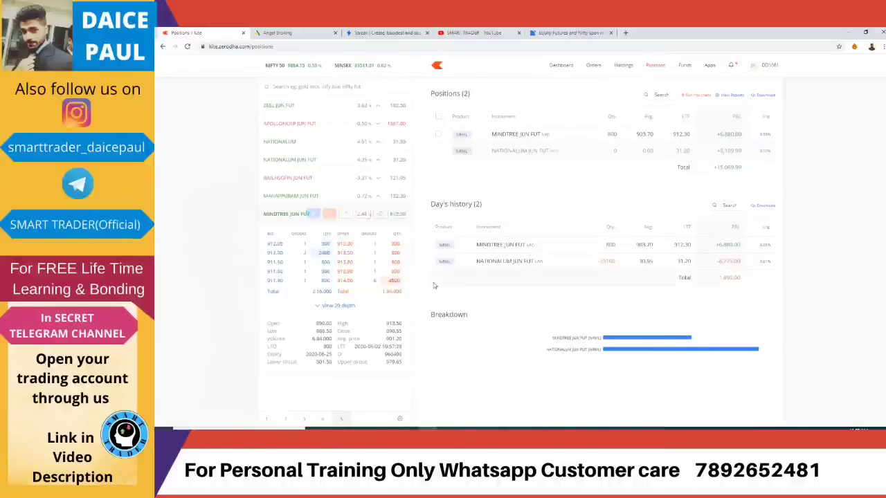
# Check the executed futures orders in Kite and return to the positions overview.
pyautogui.moveTo(391, 258)
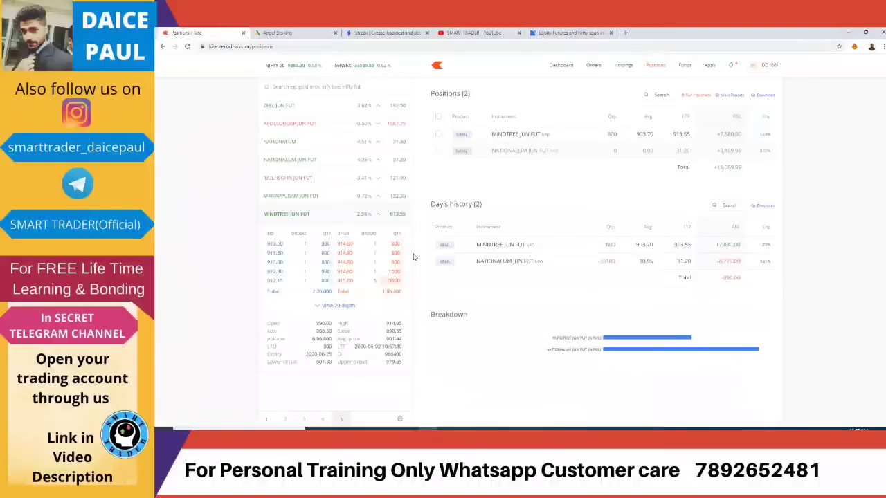
pyautogui.click(593, 65)
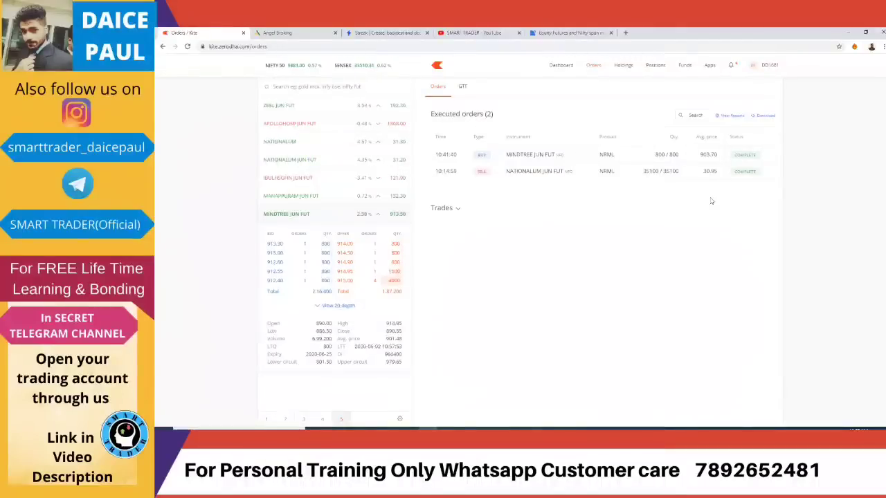
pyautogui.click(650, 69)
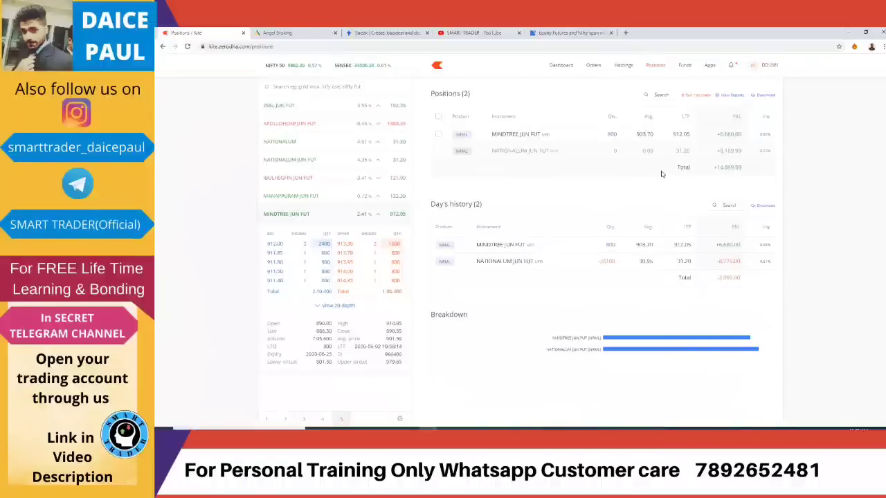
# Exit the MINDTREE JUN FUT position with an NRML limit sell order for 800 quantity at a price of 913.
pyautogui.moveTo(584, 155)
pyautogui.moveTo(691, 130)
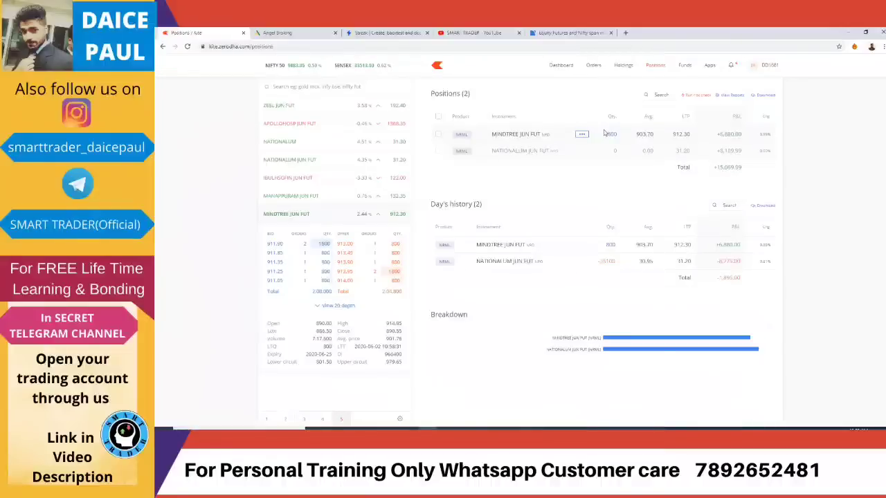
pyautogui.click(582, 134)
pyautogui.click(547, 151)
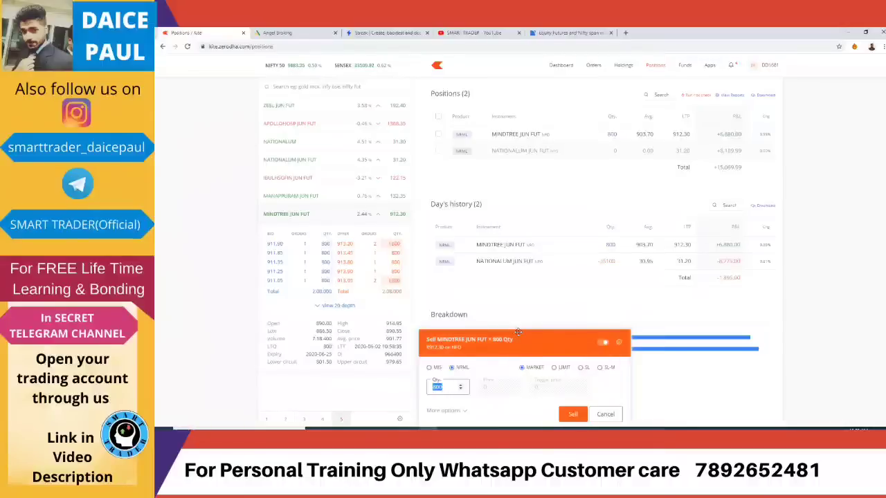
pyautogui.click(562, 368)
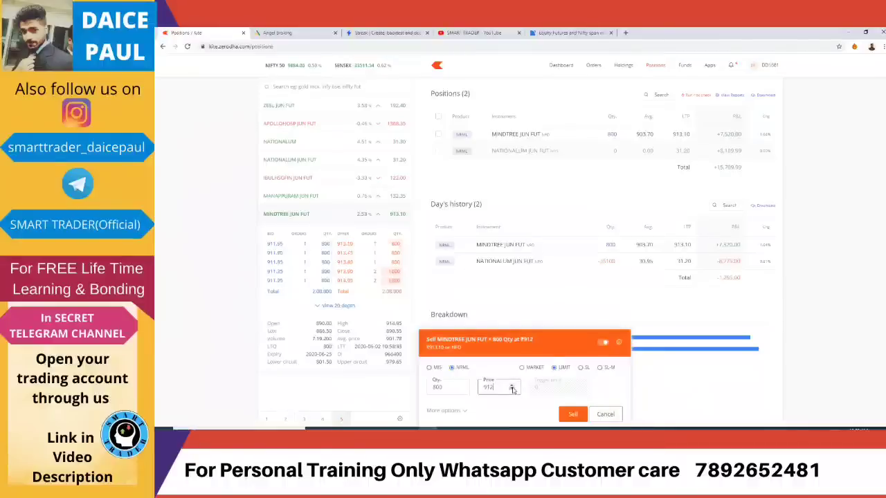
pyautogui.press('BackSpace')
pyautogui.press('BackSpace')
pyautogui.press('BackSpace')
pyautogui.write('3')
pyautogui.click(572, 415)
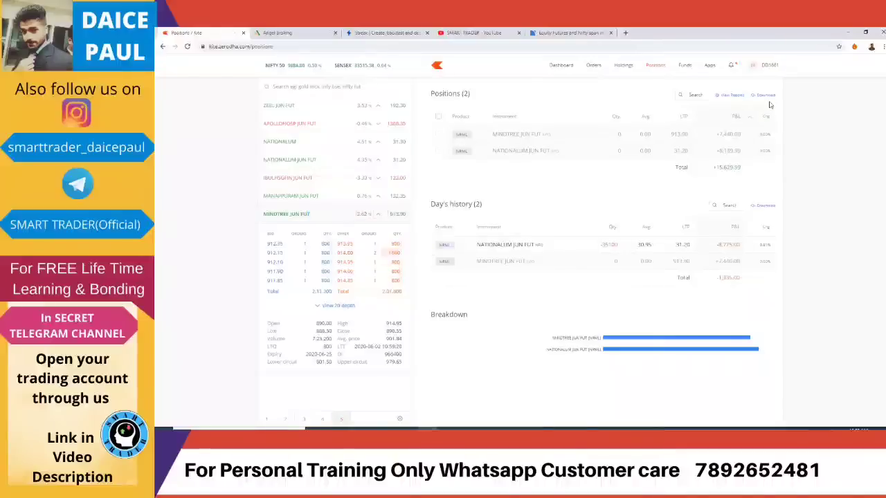
# Review the order notifications, executed orders and positions, and view the exact available equity margin on the dashboard.
pyautogui.click(732, 64)
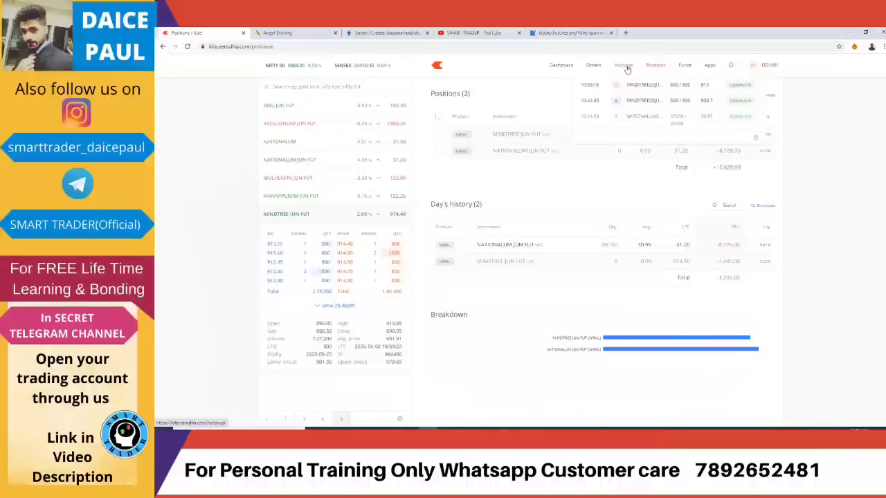
pyautogui.click(593, 65)
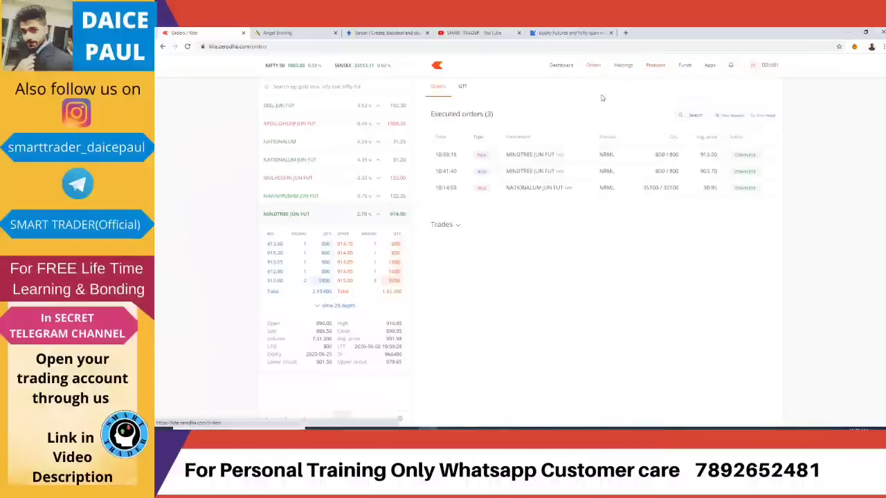
pyautogui.click(656, 66)
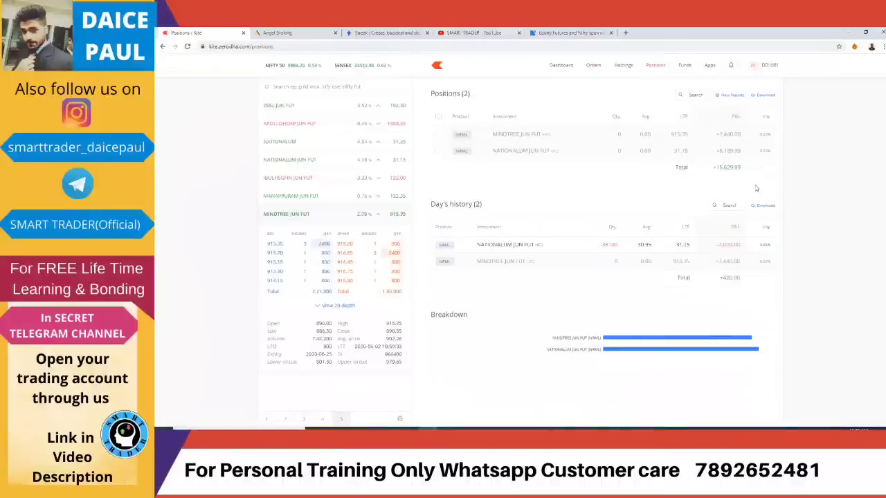
pyautogui.click(557, 65)
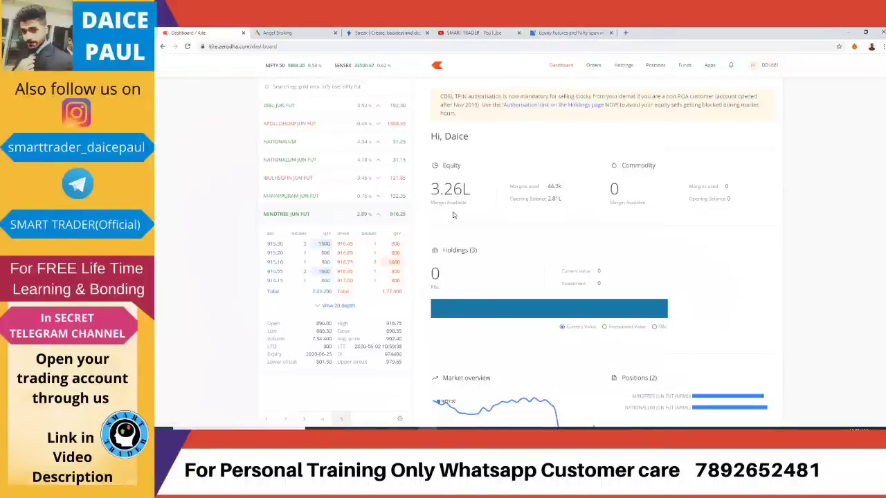
pyautogui.moveTo(462, 189)
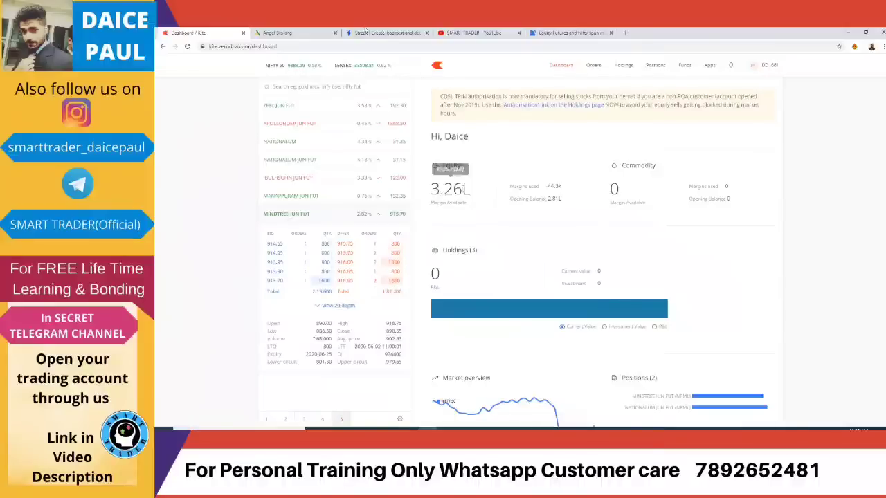
# Look over the Zerodha futures margin calculator and the Streak scan, return to Kite, and open the SMART TRADER YouTube channel's videos.
pyautogui.click(569, 33)
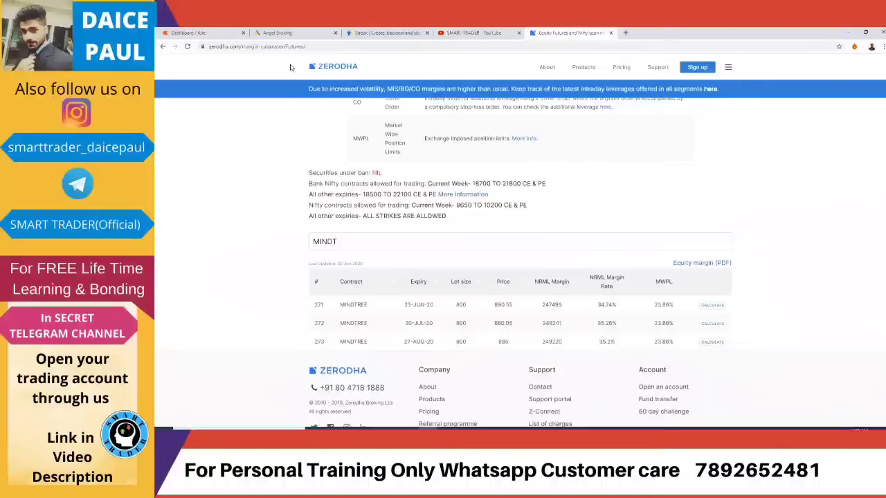
pyautogui.click(391, 33)
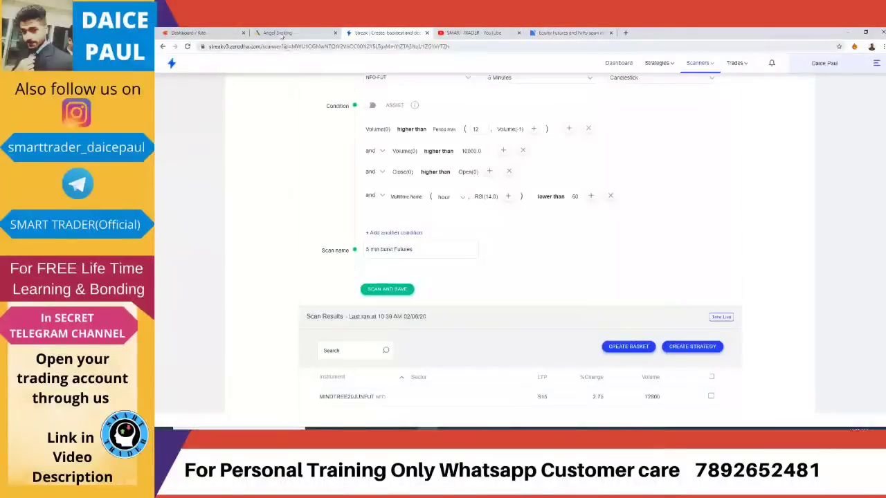
pyautogui.click(190, 33)
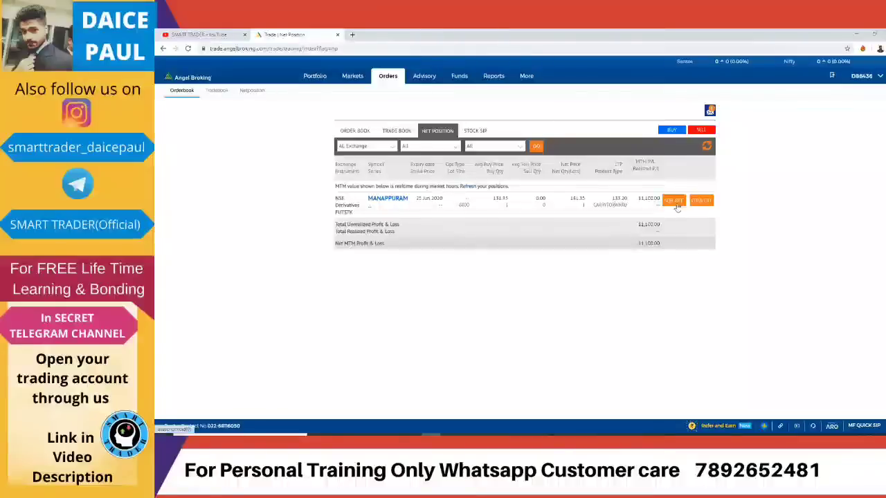
pyautogui.click(200, 34)
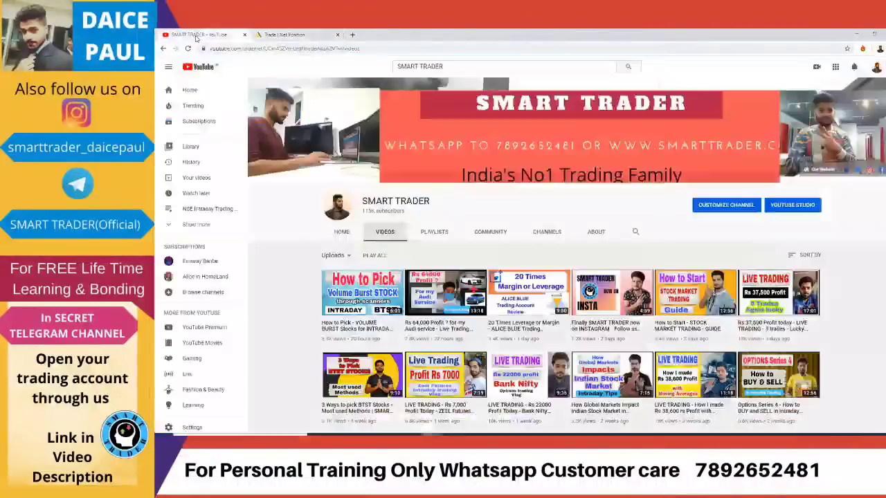